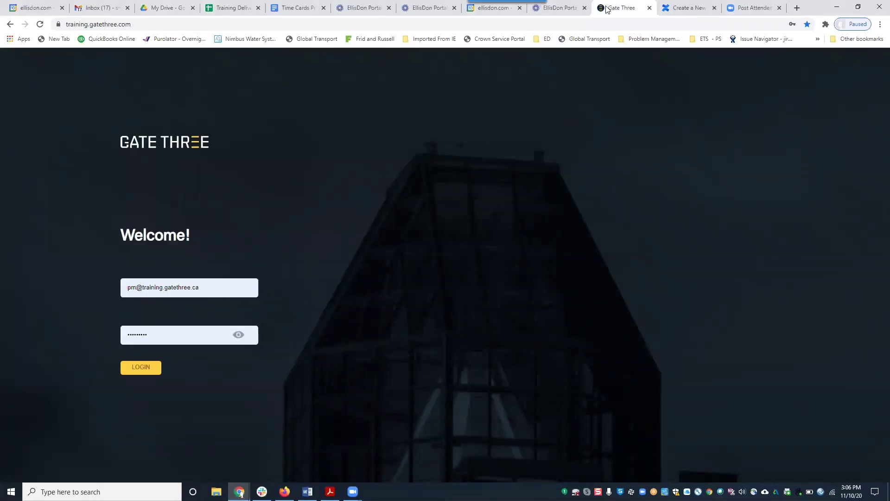
Step: Sign in to the Gate Three training site with the saved credentials
left_click(145, 368)
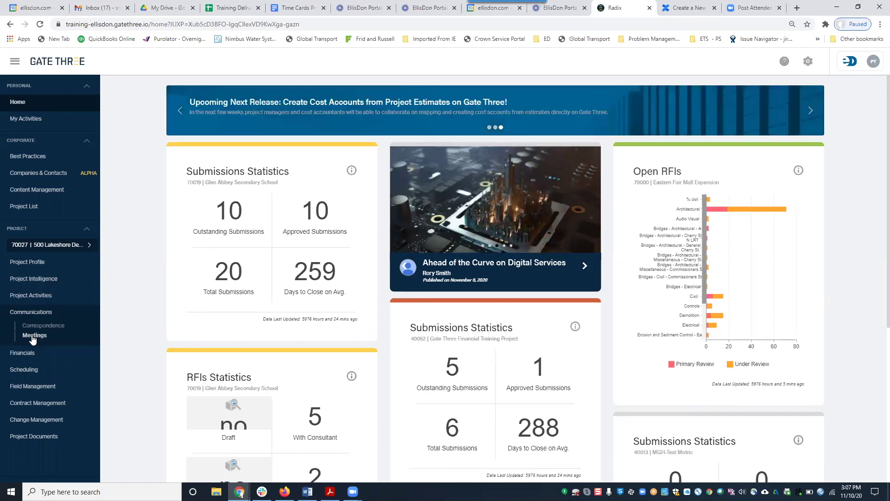
Step: Switch to project CM 70000 Eastern Fair Mall Expansion and bring up its My Activities list
left_click(32, 336)
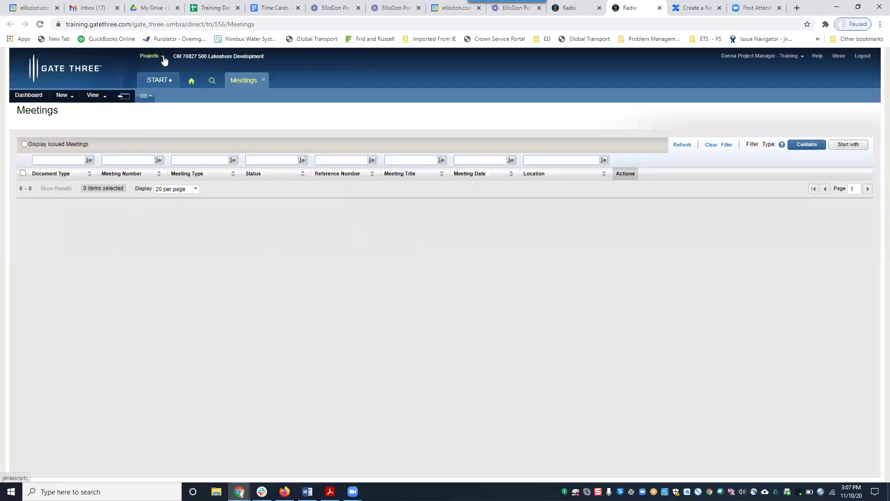
left_click(167, 87)
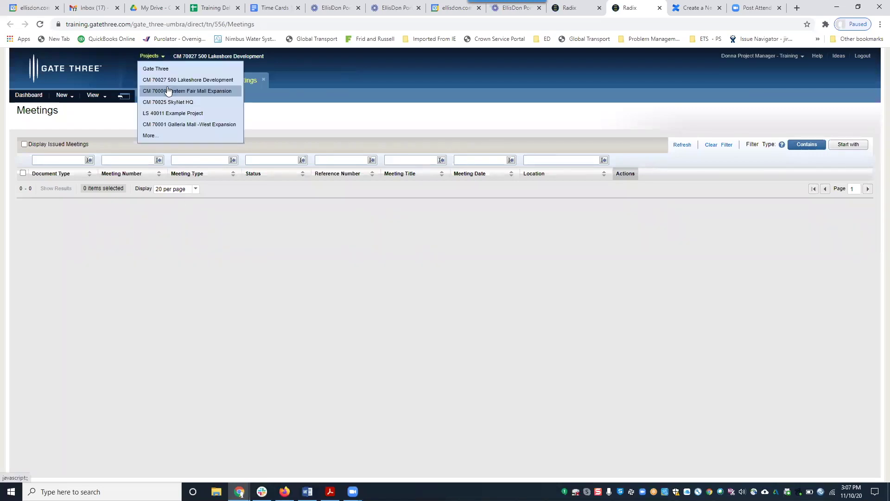
left_click(168, 90)
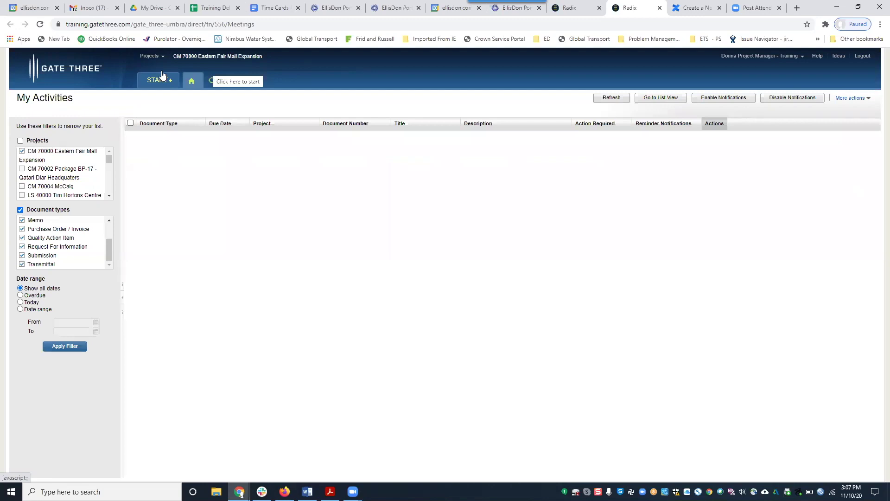
left_click(573, 11)
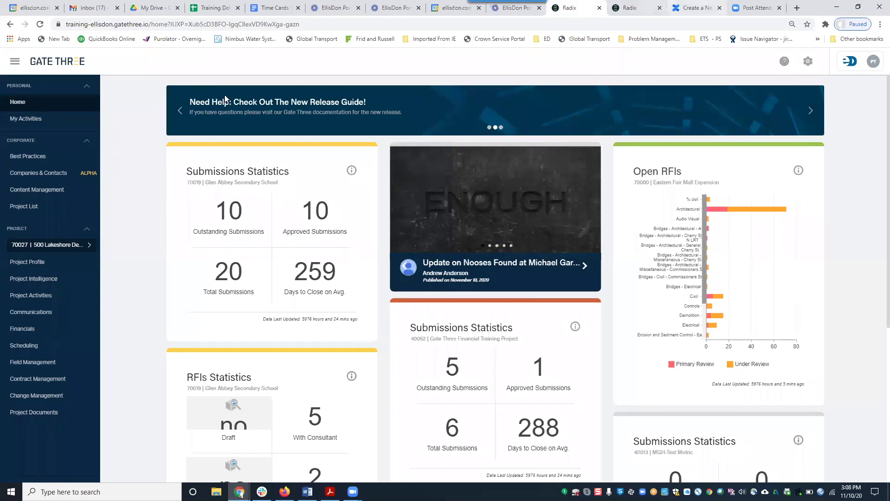
key("ctrl+Tab")
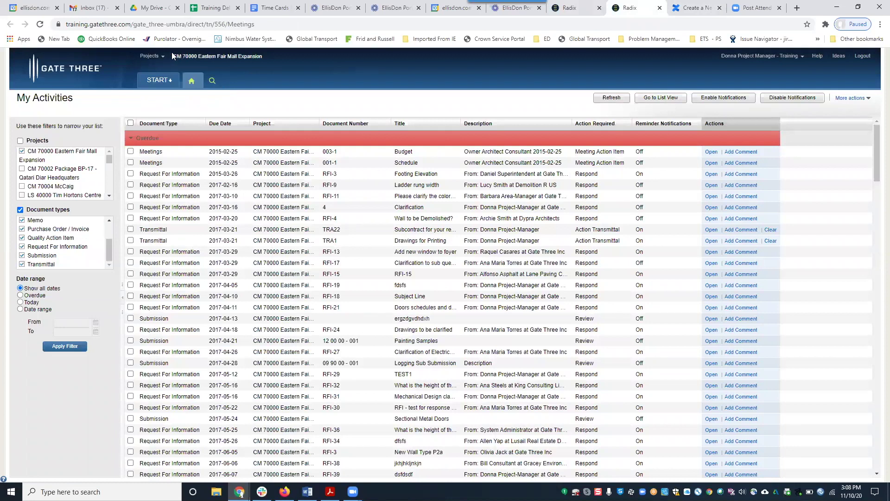
Step: Open the project's Meetings list from the Project Management modules
left_click(167, 84)
mouse_move(183, 175)
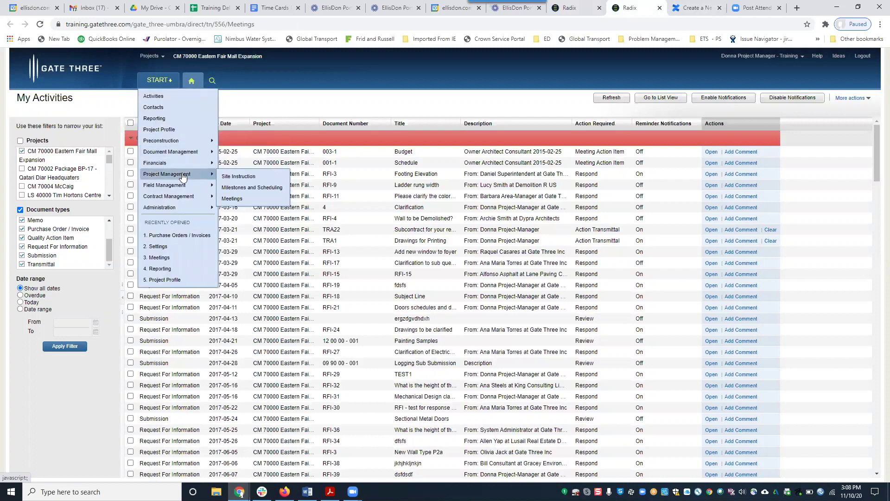
left_click(255, 200)
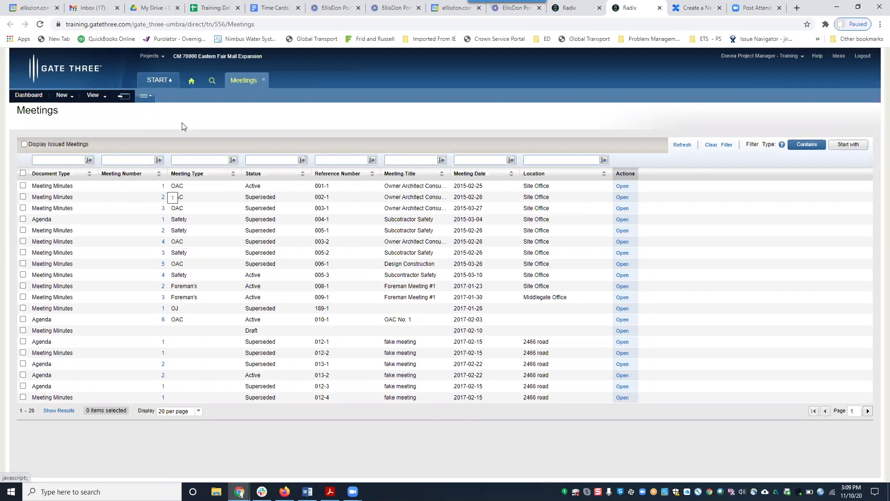
left_click(94, 100)
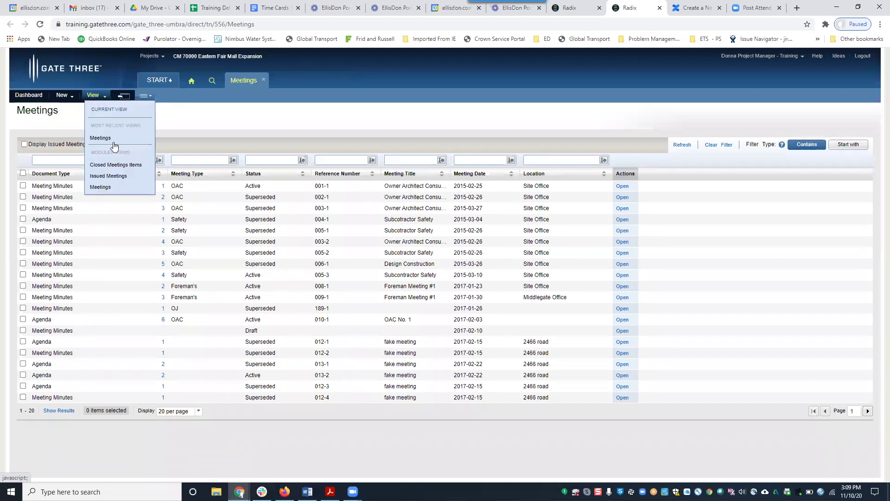
left_click(104, 139)
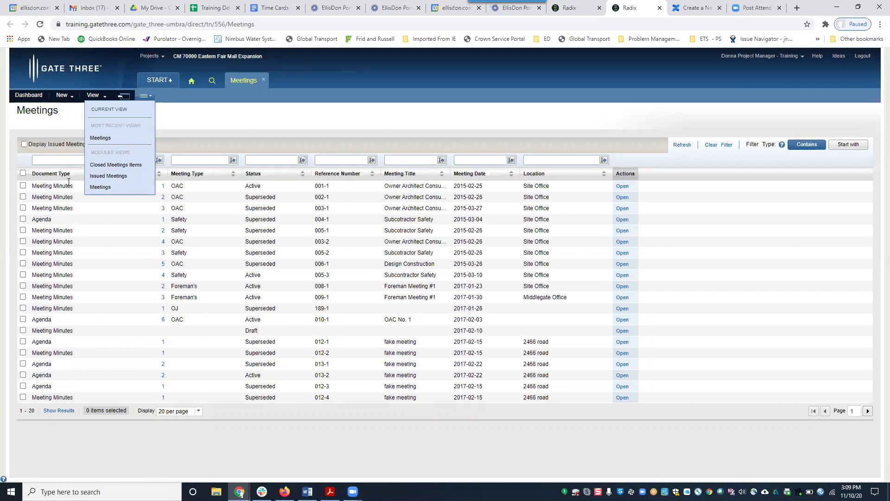
left_click(109, 176)
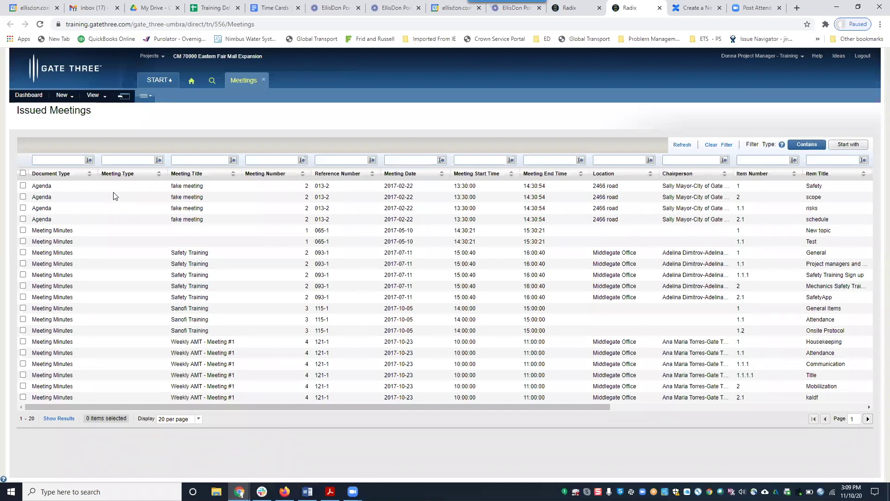
left_click(102, 99)
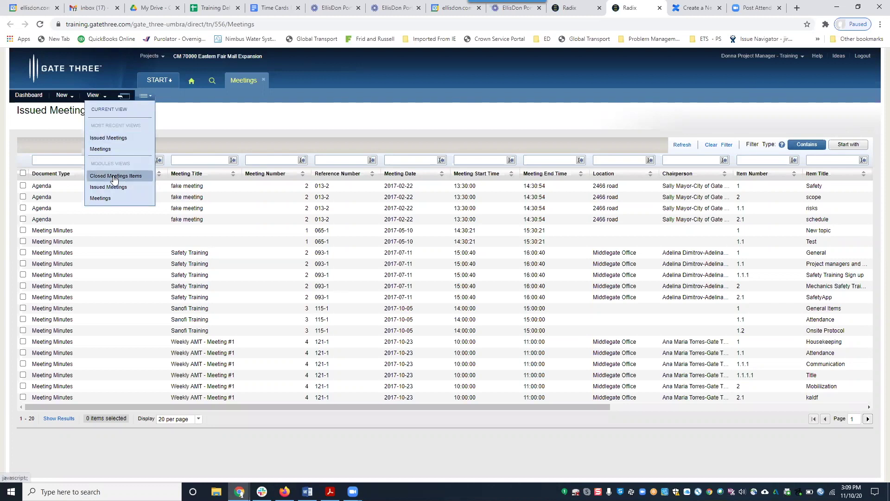
left_click(115, 176)
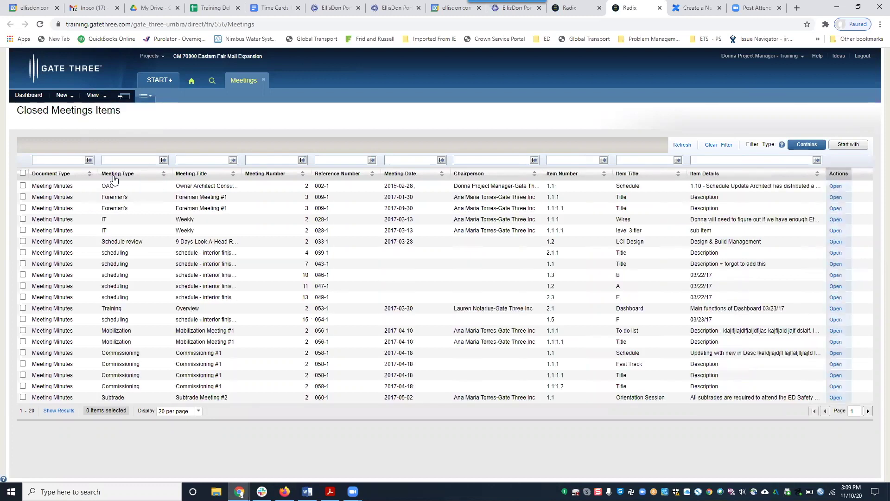
left_click(98, 98)
left_click(96, 137)
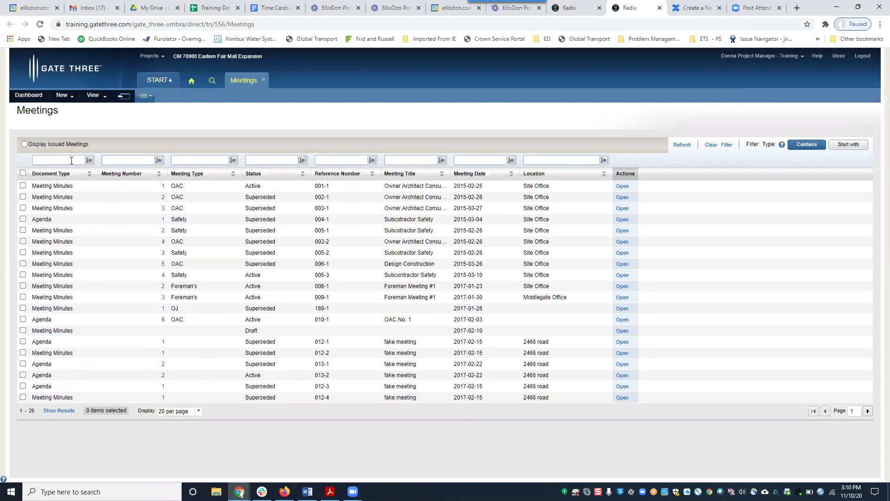
Step: Create a new Meeting record from the New menu
left_click(403, 166)
left_click(65, 96)
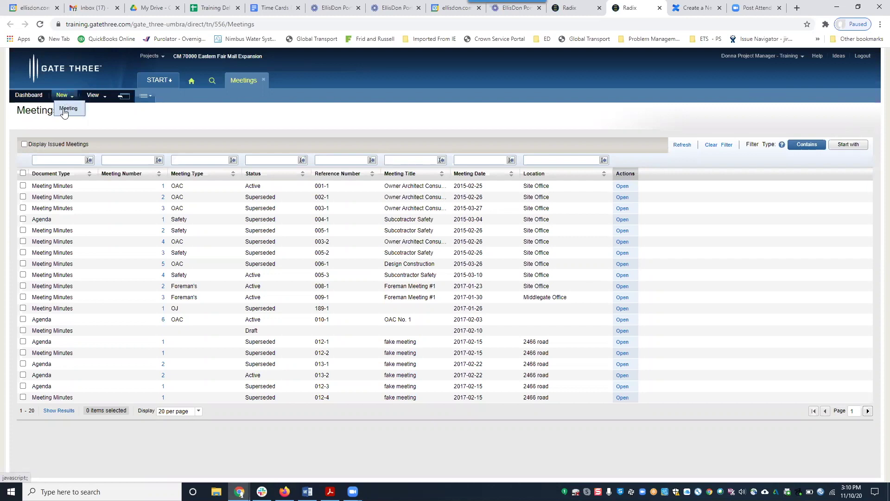
left_click(64, 111)
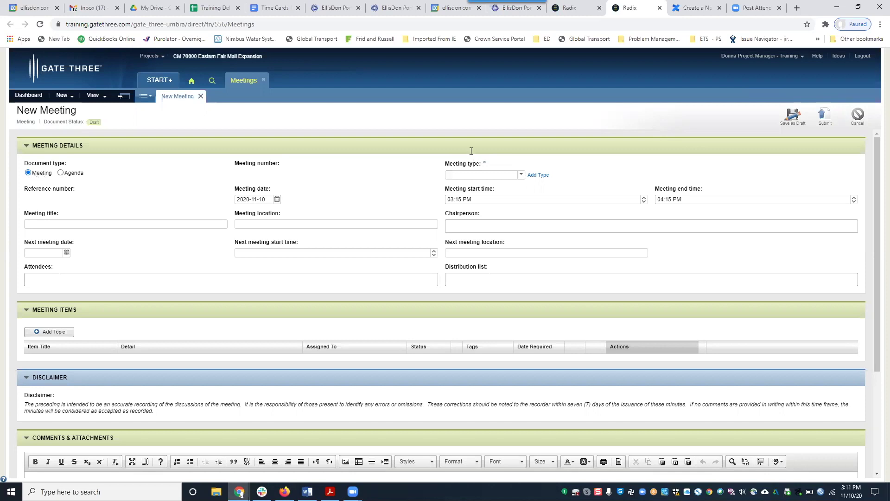
double_click(490, 166)
left_click(521, 175)
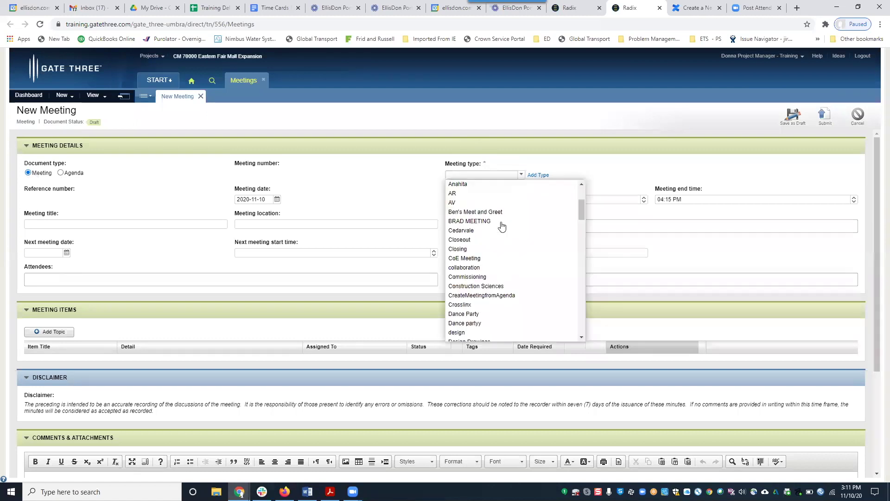
scroll(501, 226, "up", 2)
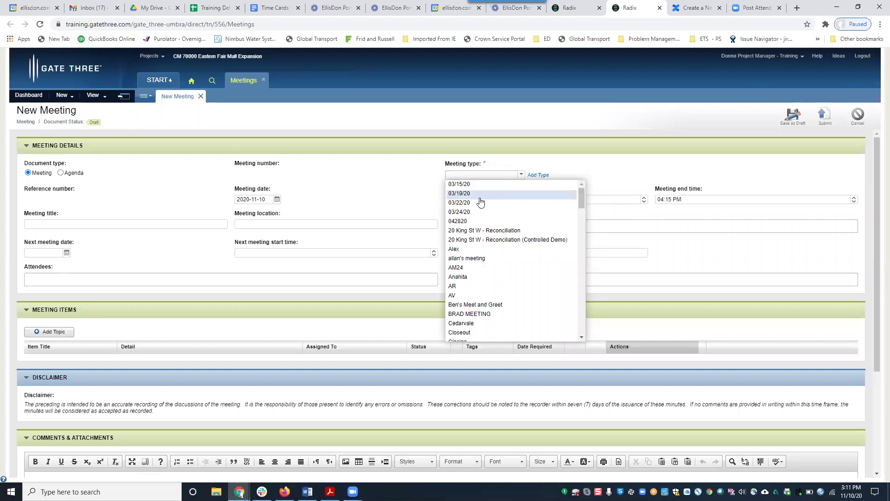
scroll(492, 255, "down", 1)
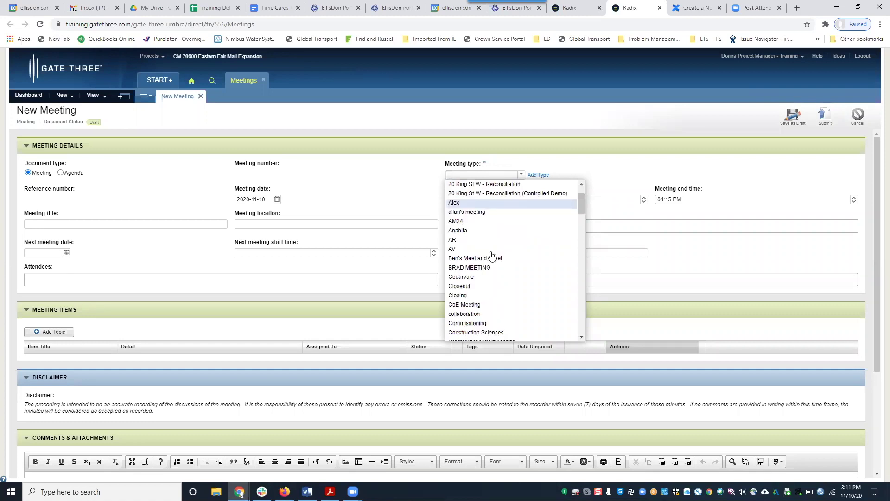
left_click(480, 289)
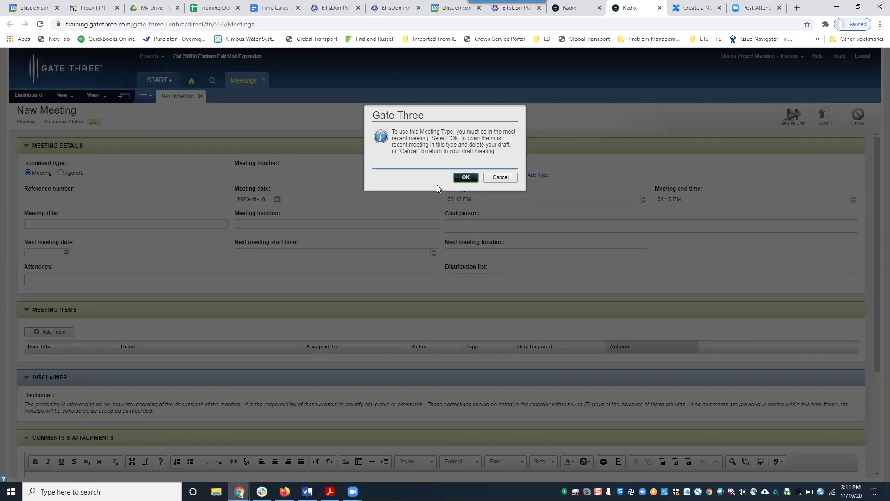
left_click(494, 182)
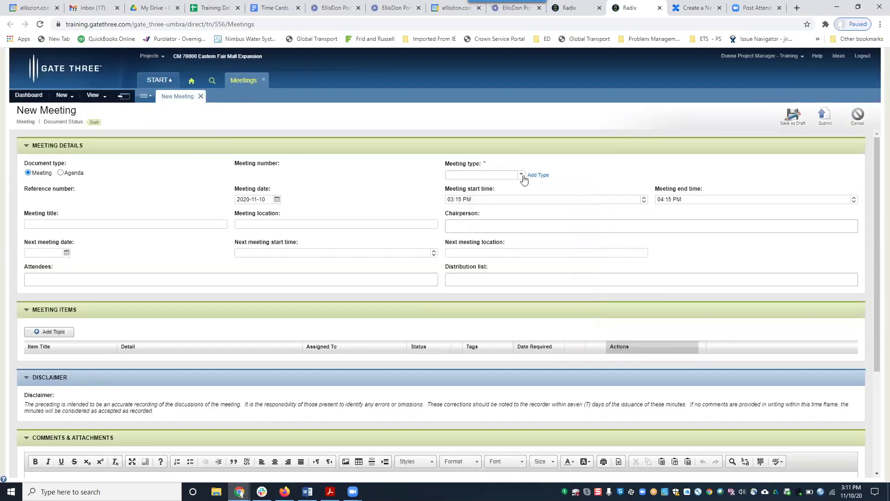
left_click(522, 176)
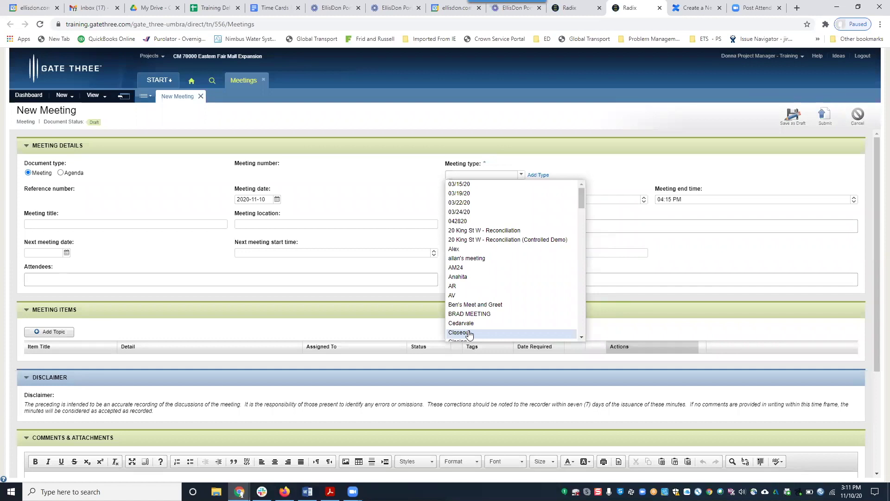
Step: Add meeting type 'Preconstruction 111020' and apply it to the draft meeting
left_click(436, 114)
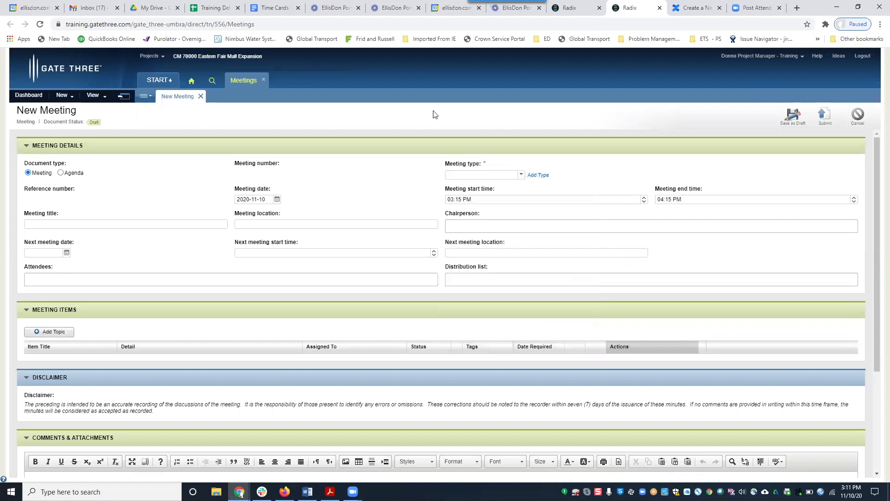
left_click(536, 178)
left_click(463, 175)
type("Preconstruction 111020")
left_click(529, 177)
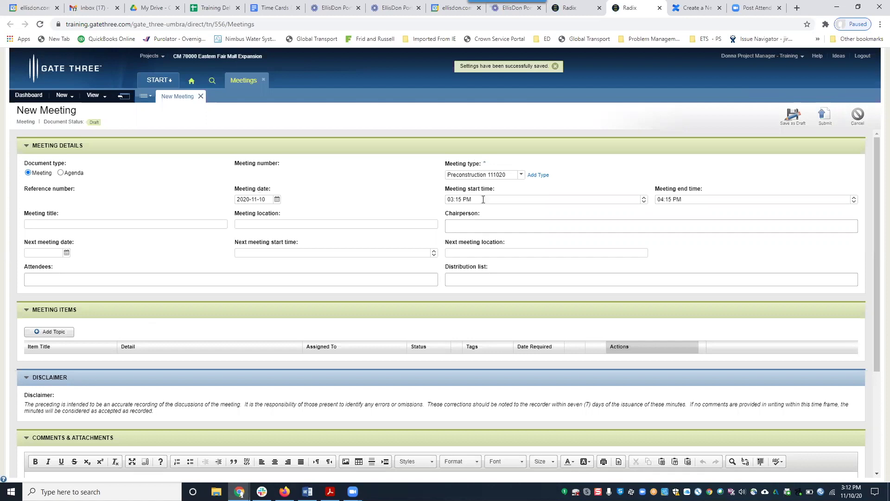
Step: Keep the meeting start time at 03:15 PM after toggling its AM/PM part
left_click(464, 201)
key("Down")
left_click(469, 200)
left_click(470, 200)
key("Up")
left_click(666, 199)
Step: Enter title 'Project Start Up', location 'Site Trailer', and a Gate Three Inc chairperson
left_click(110, 222)
type("Project Start Up")
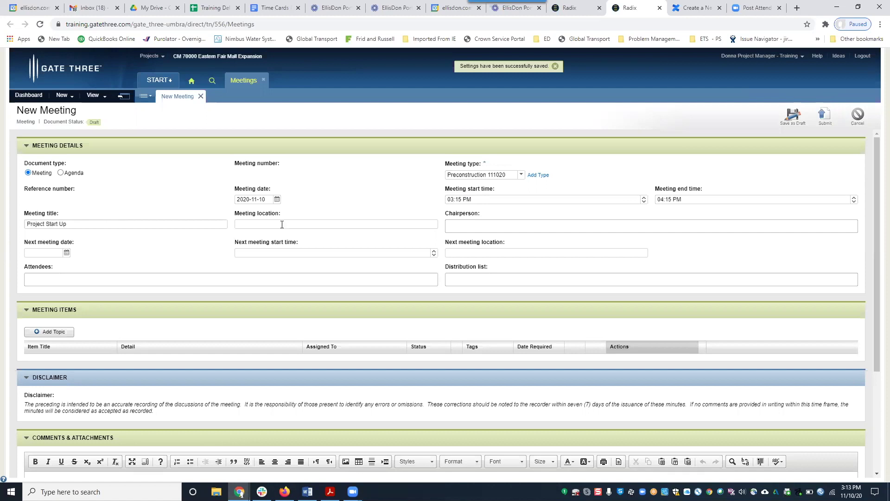
left_click(282, 224)
type("Site ")
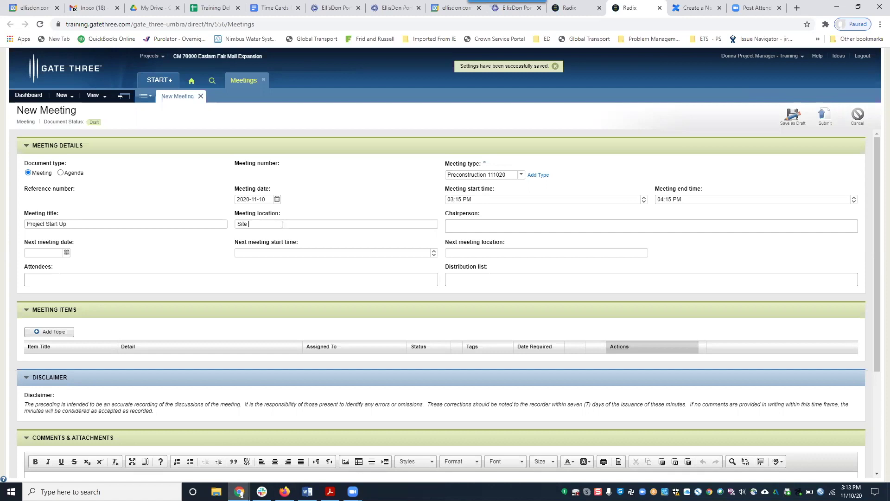
type("Trailer")
left_click(469, 222)
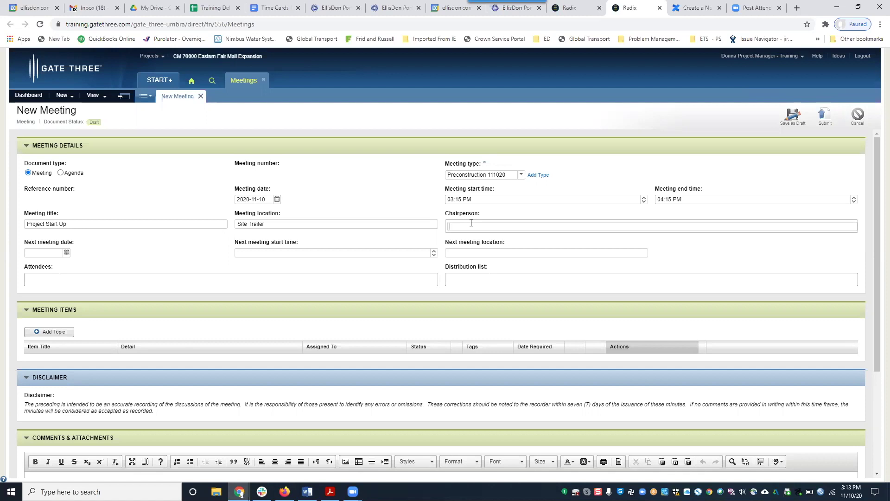
type("sus")
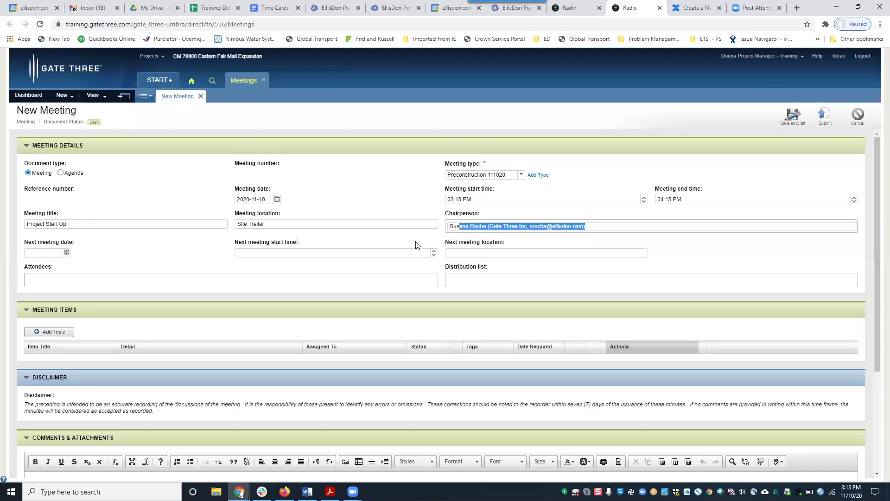
left_click(93, 243)
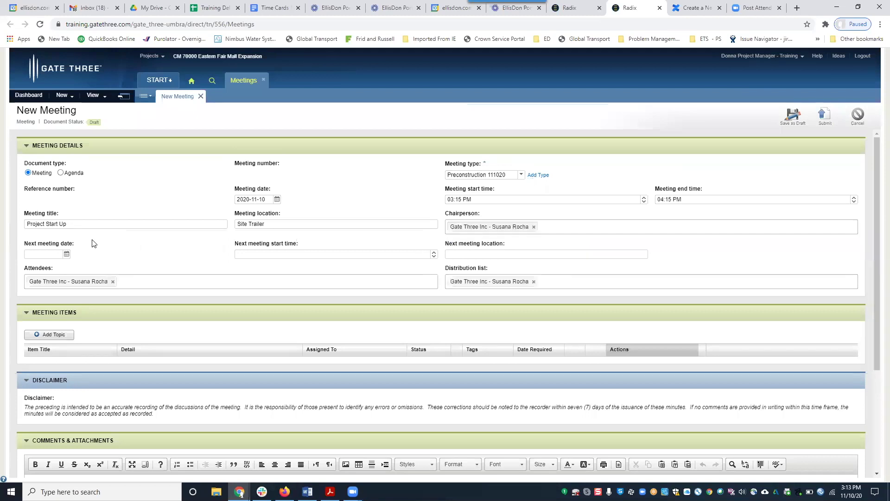
Step: Set the next meeting to 2020-11-17 at 10:00 AM in Site Trailer
left_click(67, 254)
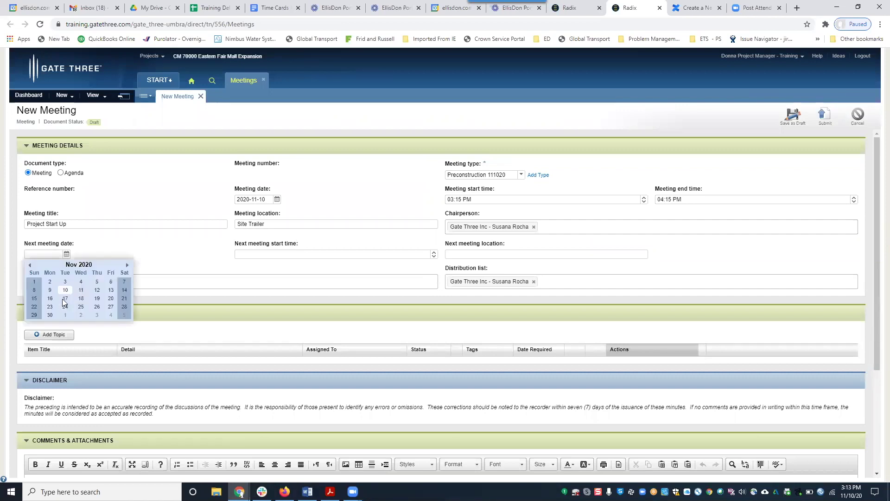
left_click(64, 298)
left_click(434, 253)
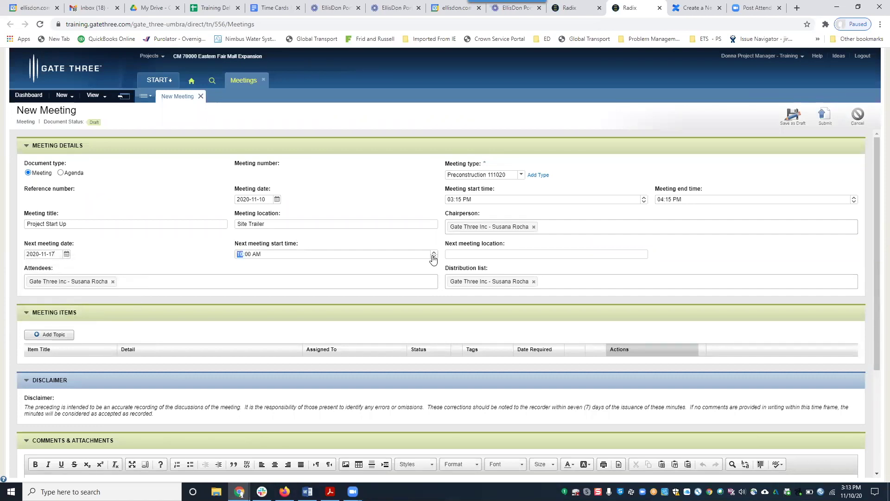
left_click(458, 254)
type("Site Trailer")
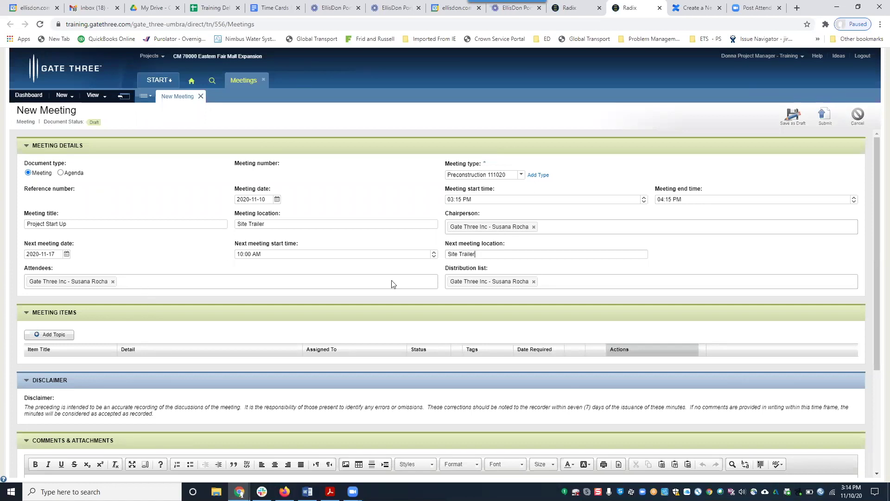
Step: Add Spring Water Ltd. and Colombia Carpenters attendees, then remove Spring Water Ltd. from distribution
left_click(144, 286)
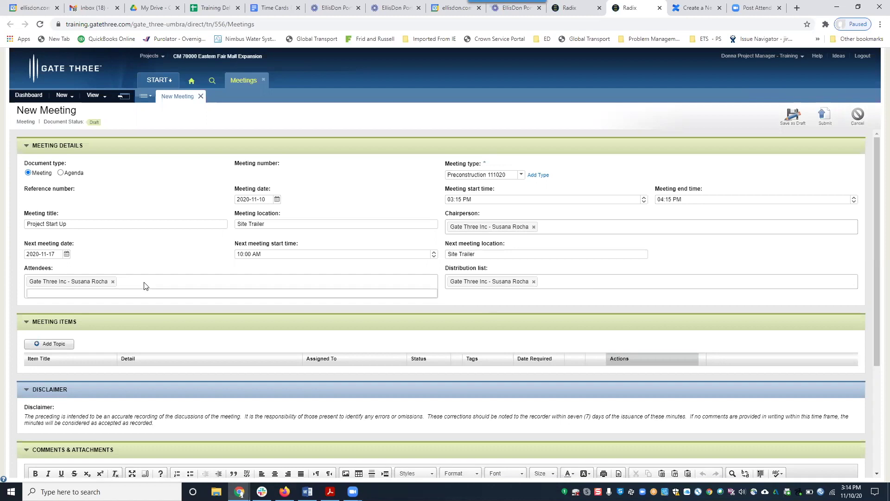
left_click(136, 293)
left_click(131, 313)
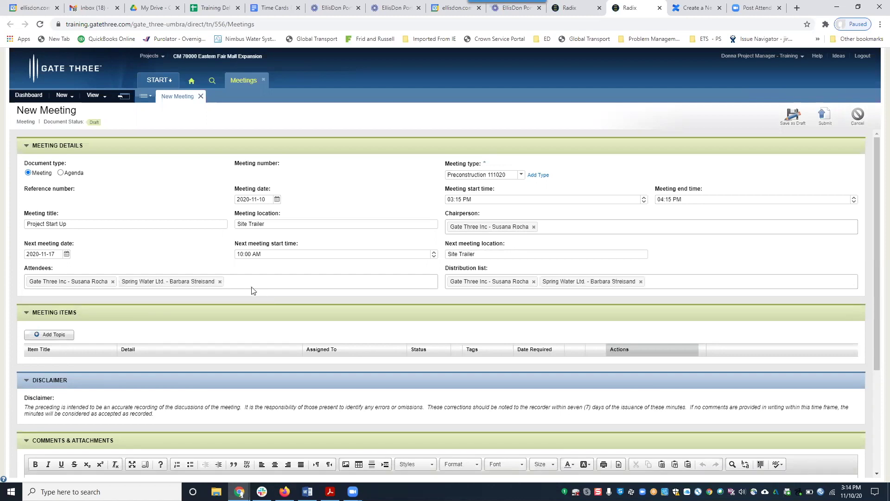
left_click(253, 292)
type("James Woodland")
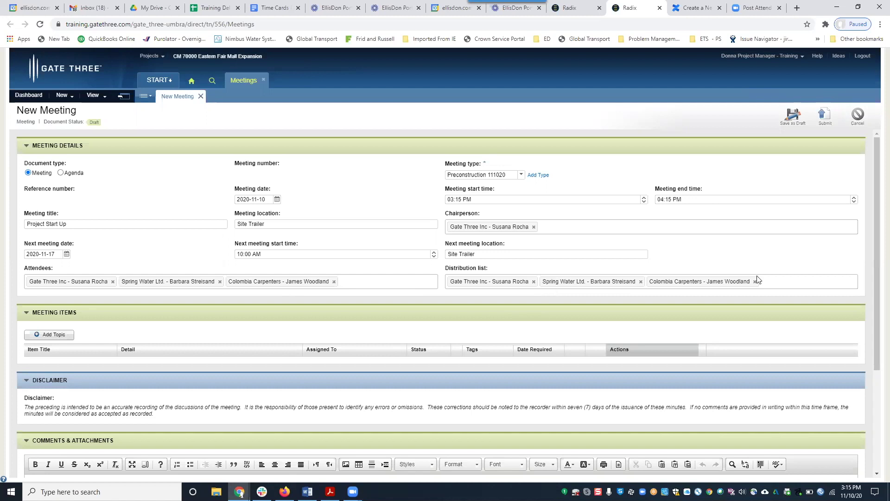
left_click(640, 282)
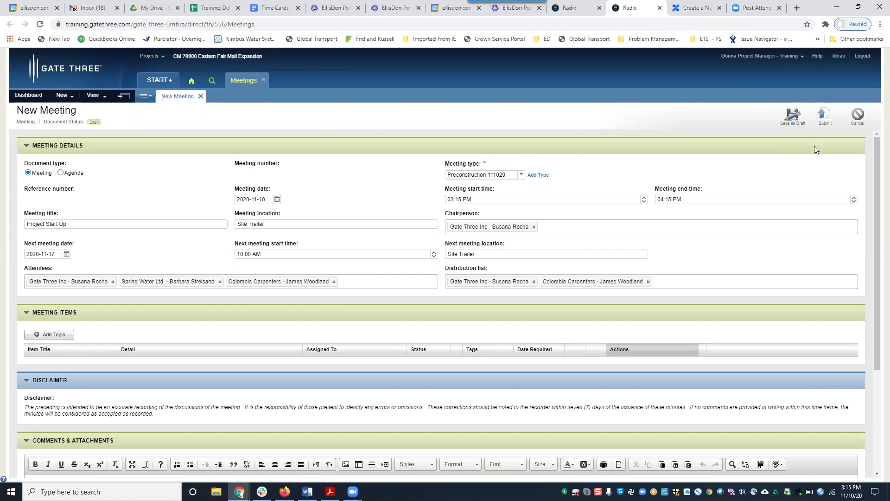
Step: Save the meeting as a draft and view its three-attendee attendance sheet PDF enlarged
left_click(793, 117)
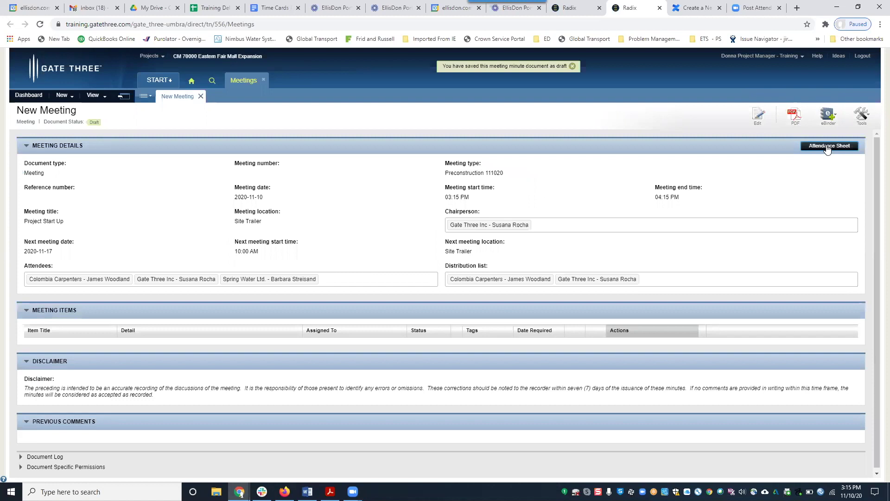
left_click(828, 147)
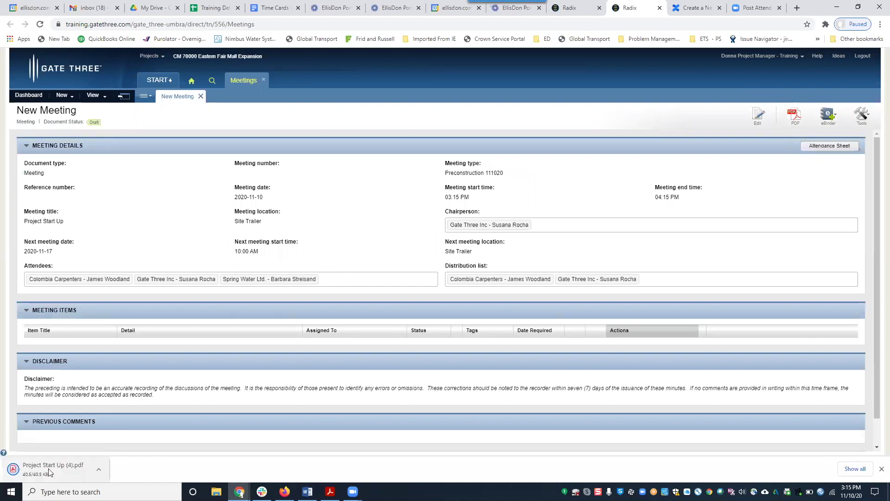
left_click(49, 469)
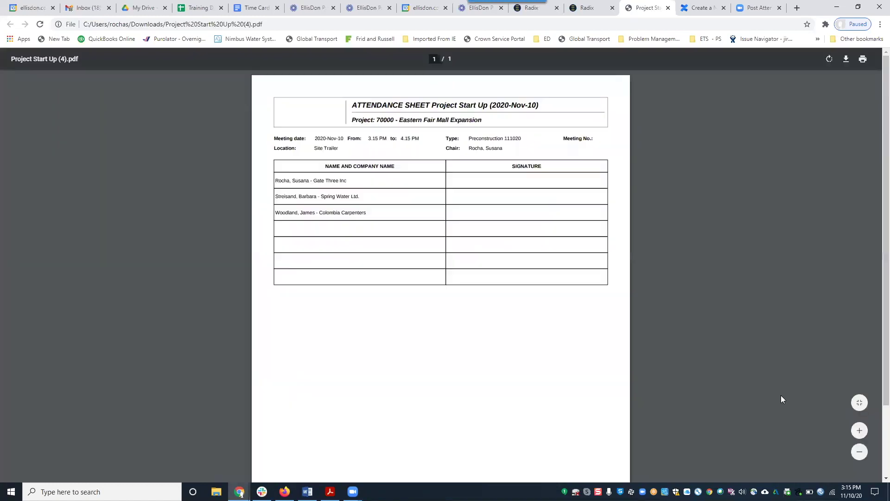
key("ctrl+plus")
key("ctrl+plus")
key("ctrl+plus")
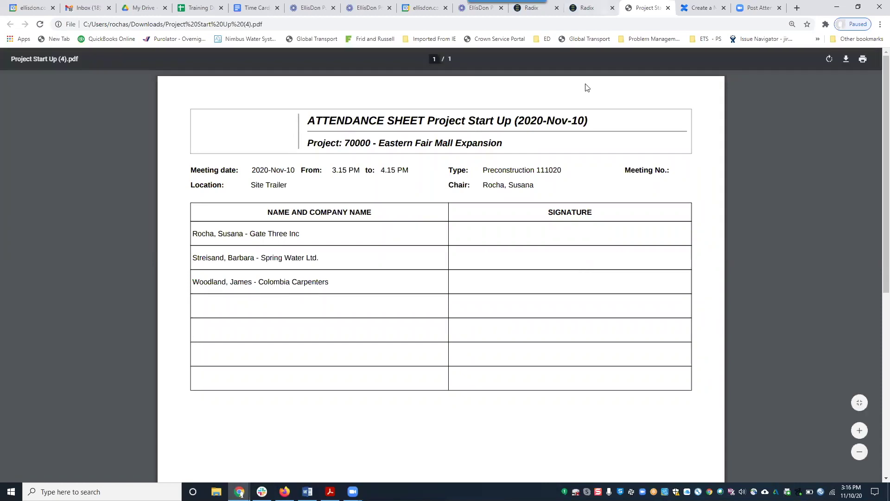
left_click(586, 8)
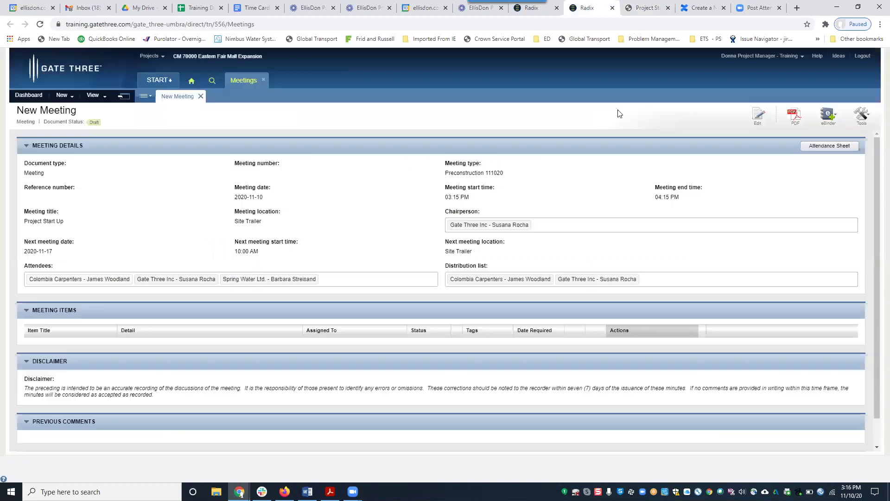
Step: Reopen the draft and add topic 'Project Schedule' with item 'Contractual Items', detail 'Subcontractors List'
left_click(758, 117)
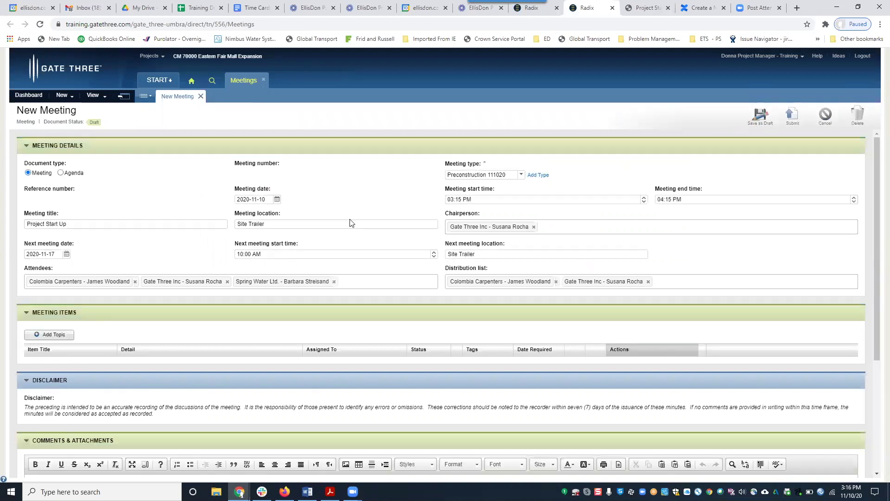
scroll(13, 250, "down", 2)
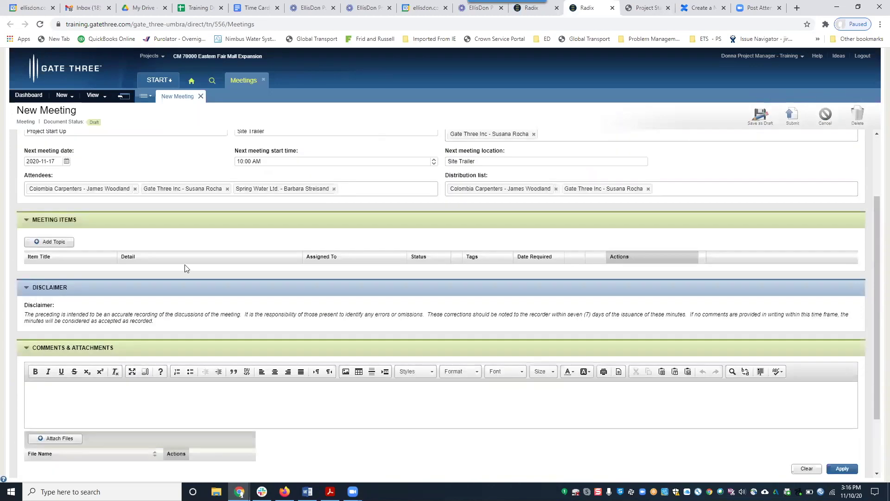
left_click(59, 241)
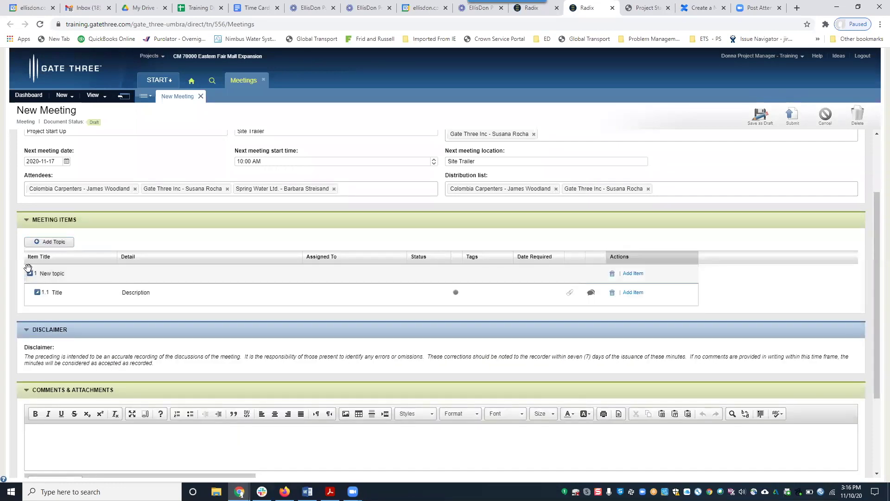
type("Project Schedule")
key("Tab")
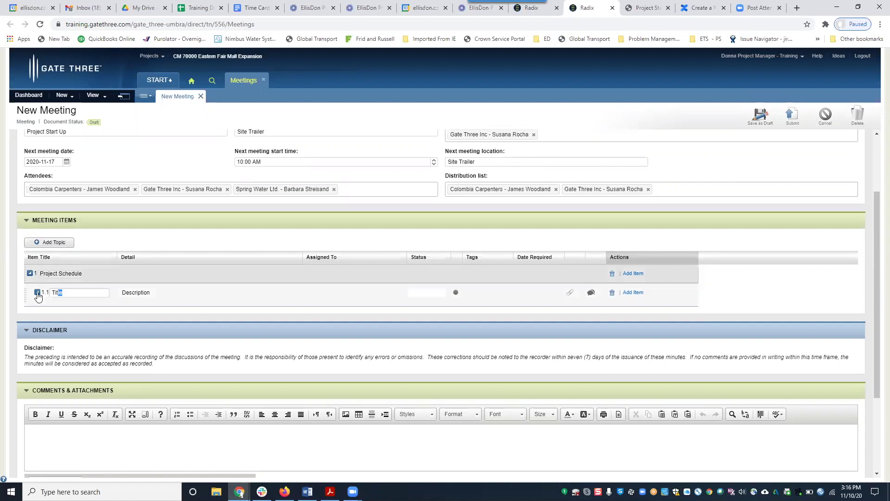
type("Contractual Items")
key("Tab")
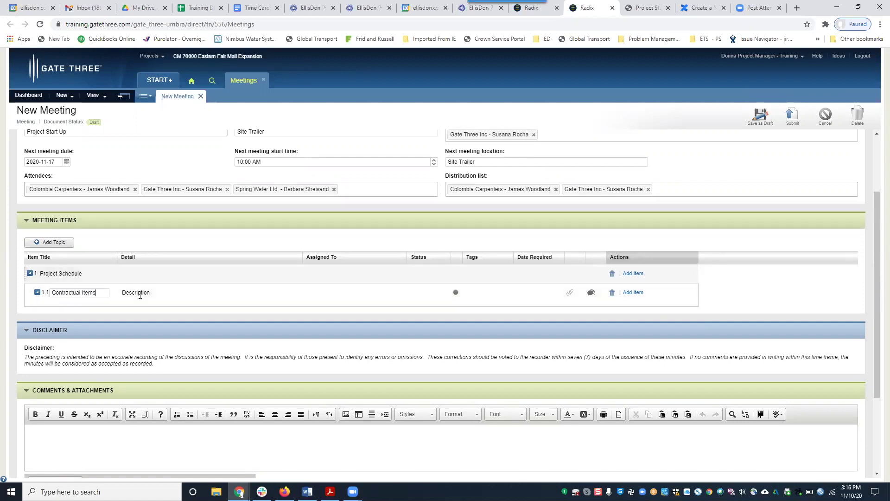
type("Subcontractors List")
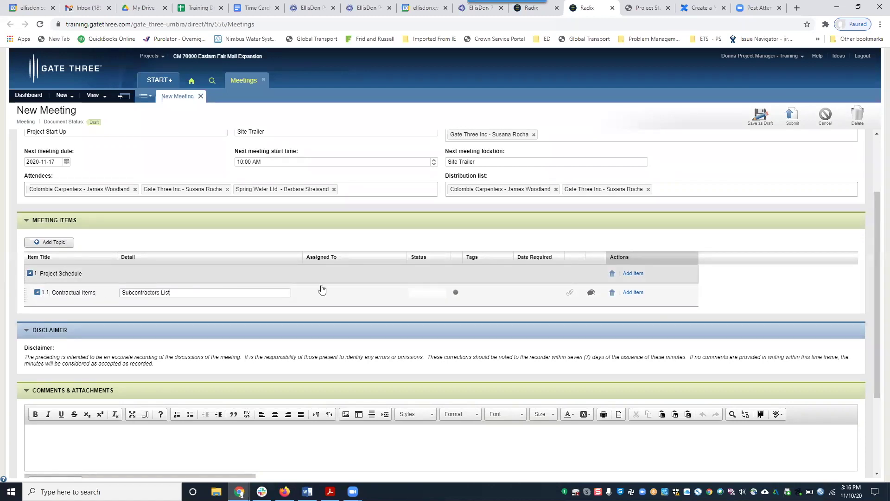
left_click(322, 291)
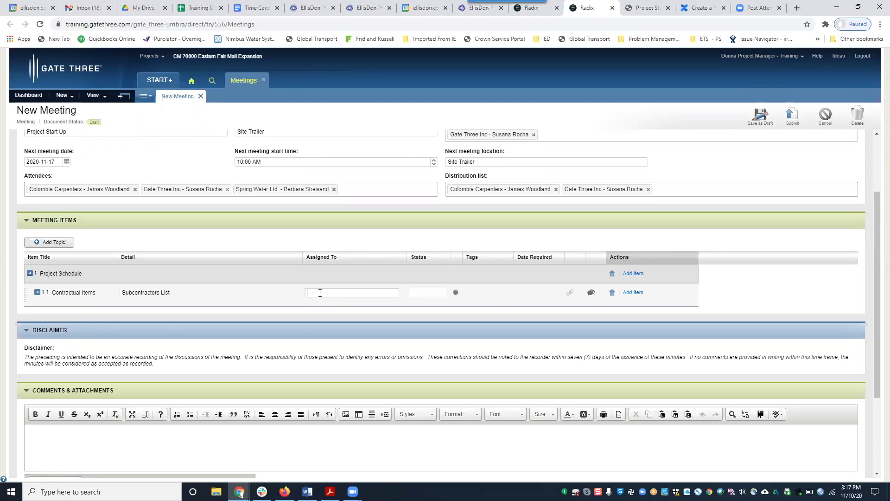
Step: Assign item 1.1 to a Gate Three Inc attendee, leaving its status Open
type("Sus")
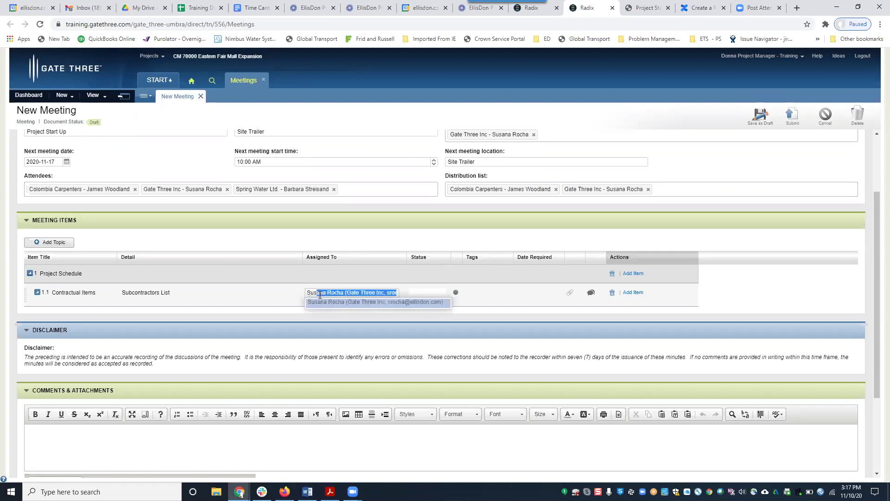
left_click(320, 302)
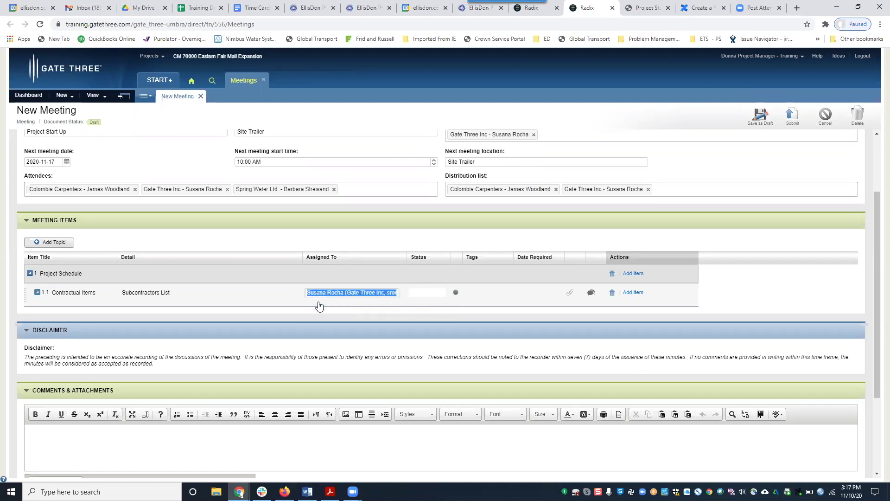
left_click(423, 294)
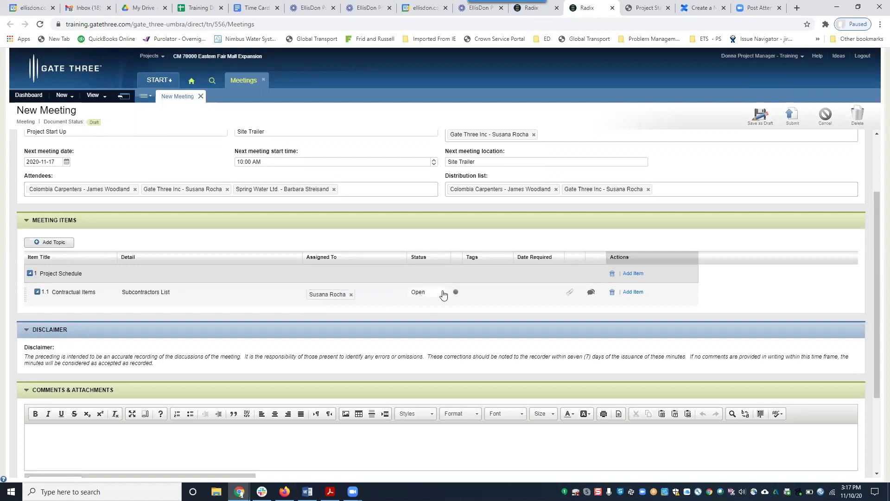
left_click(430, 319)
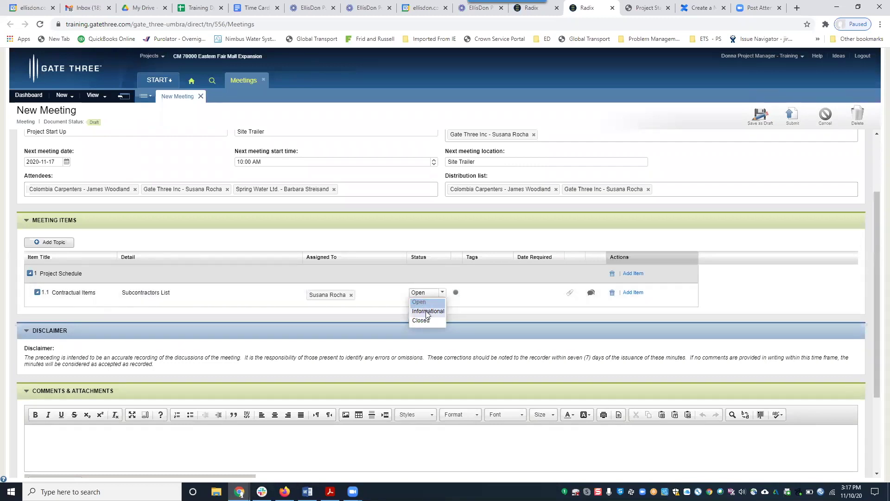
left_click(427, 315)
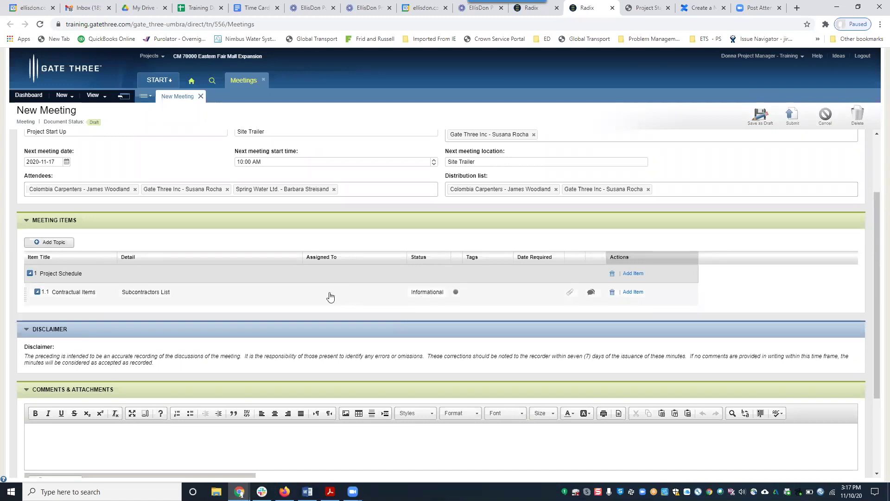
left_click(330, 294)
left_click(330, 292)
type("s")
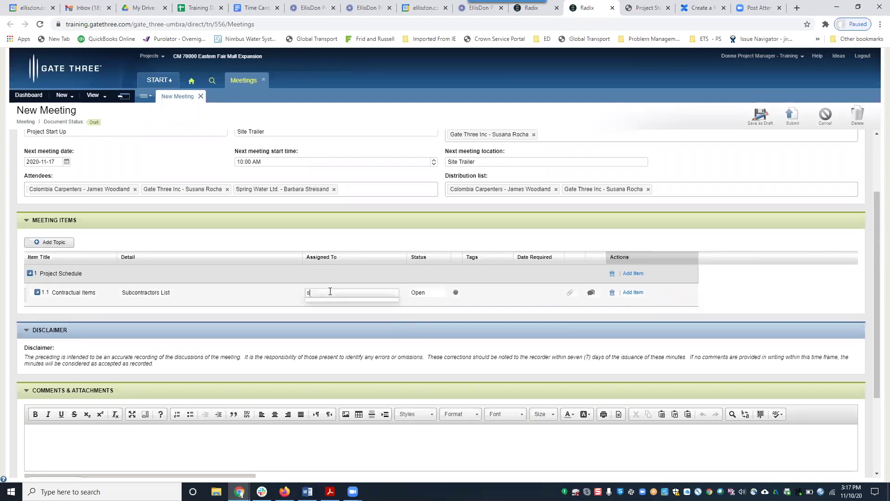
left_click(434, 302)
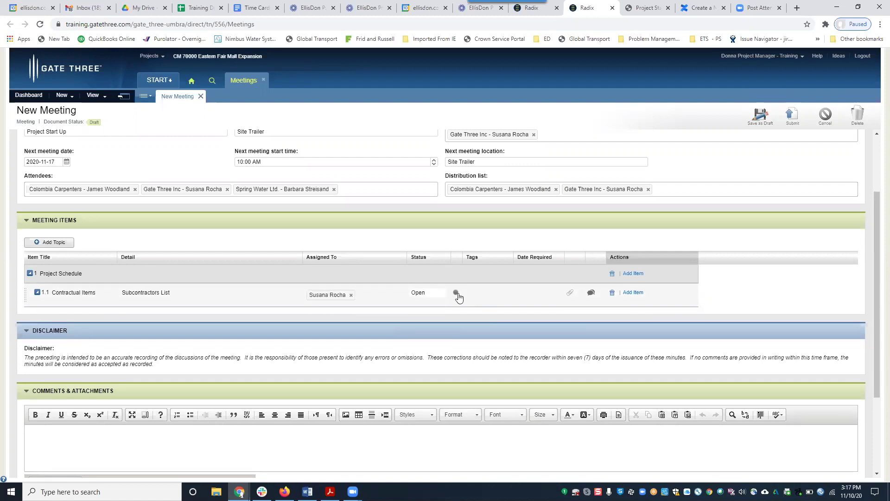
Step: Set item 1.1's priority to High
left_click(457, 293)
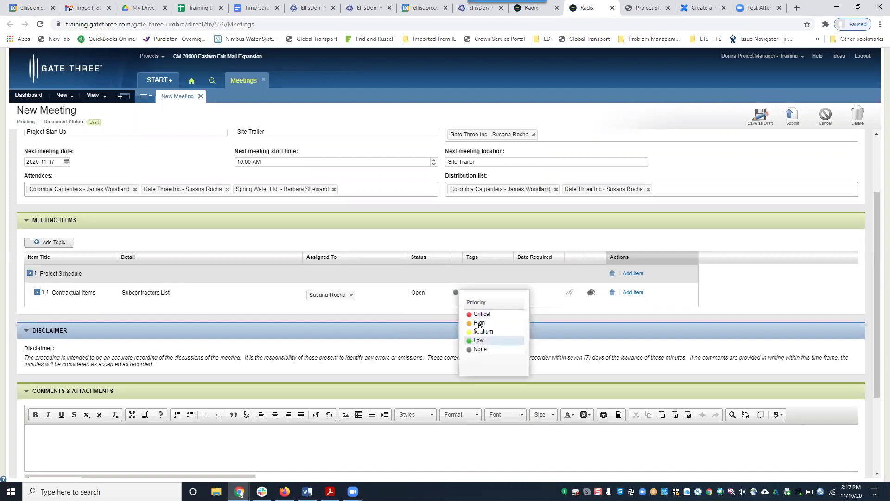
left_click(479, 323)
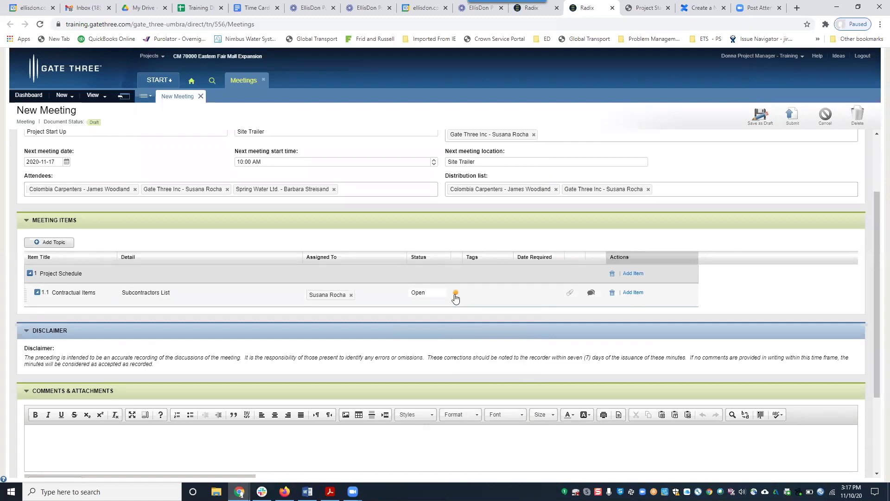
left_click(455, 296)
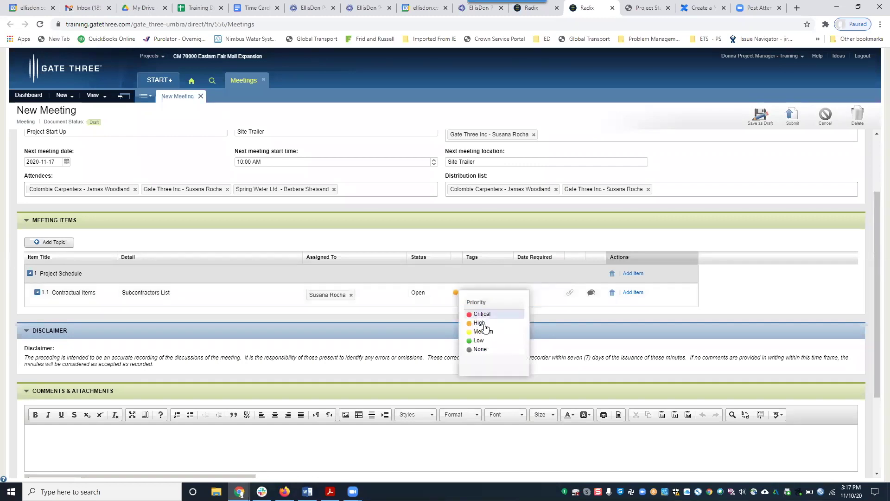
left_click(448, 310)
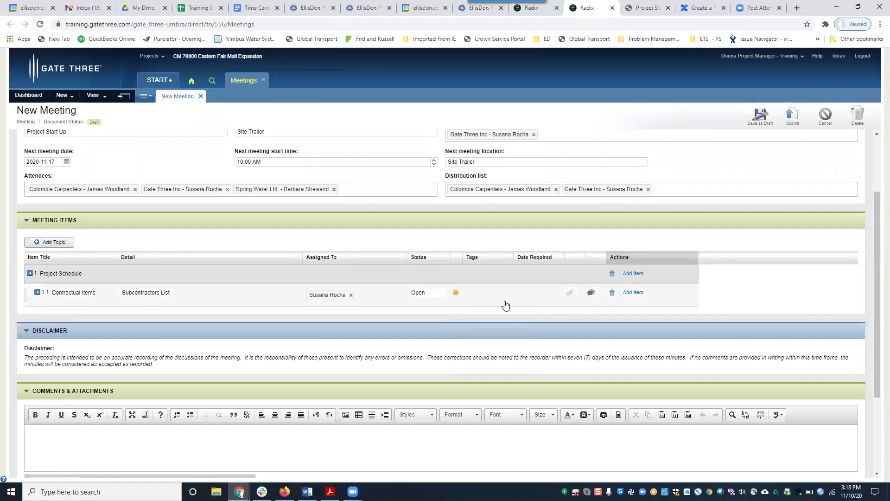
Step: Tag the Contractual Items entry with #projectstartup
left_click(478, 295)
type("#p")
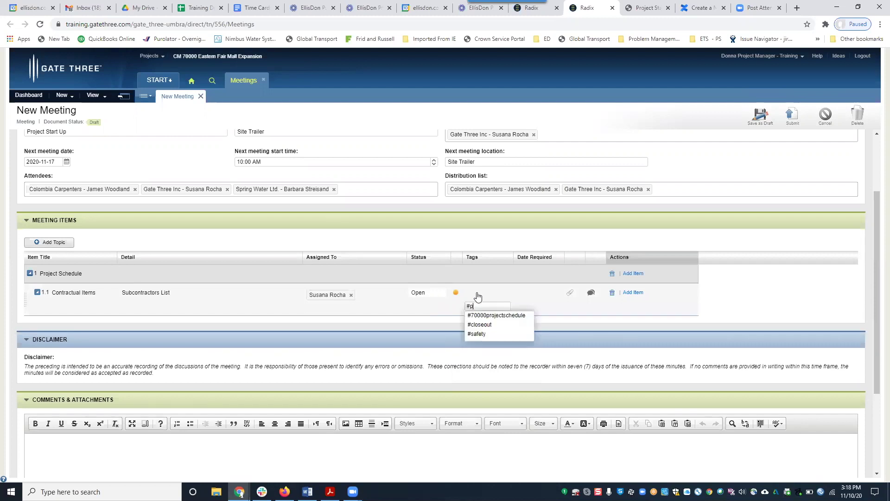
type("roject")
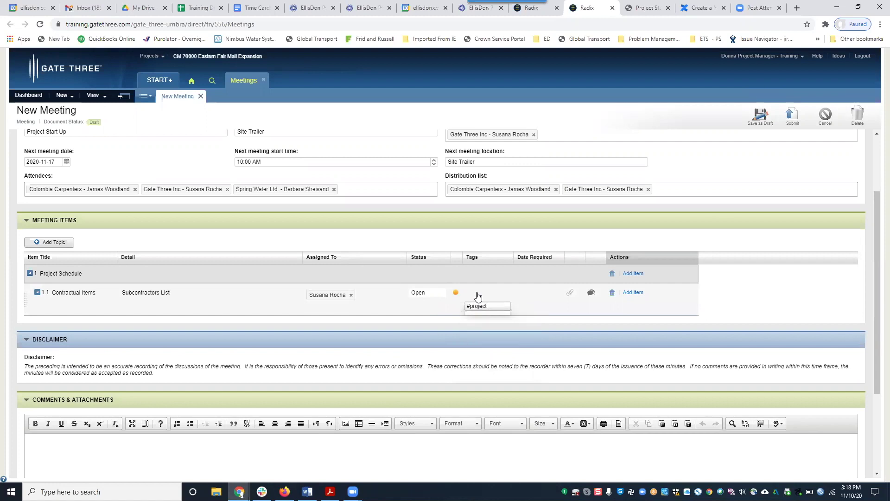
type("startup")
left_click(543, 294)
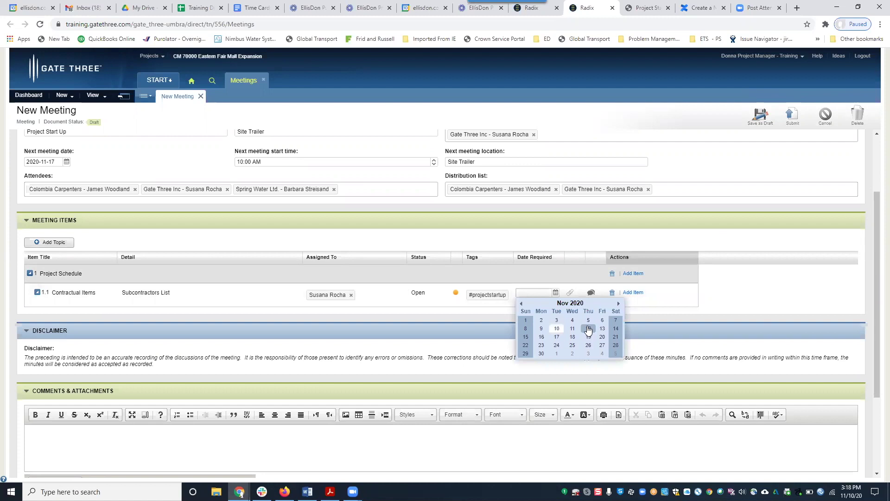
Step: Set item 1.1's required date to 2020-11-12 and open its Comments & Attachments window
key("Return")
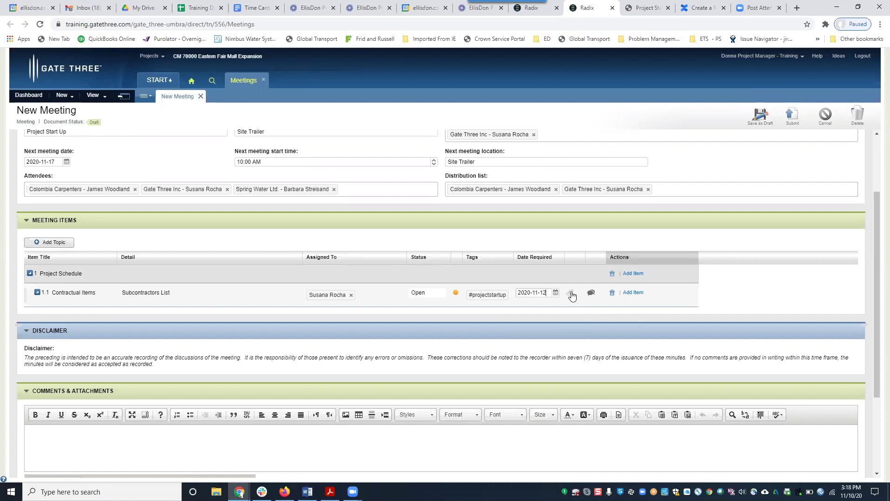
left_click(572, 293)
left_click(570, 293)
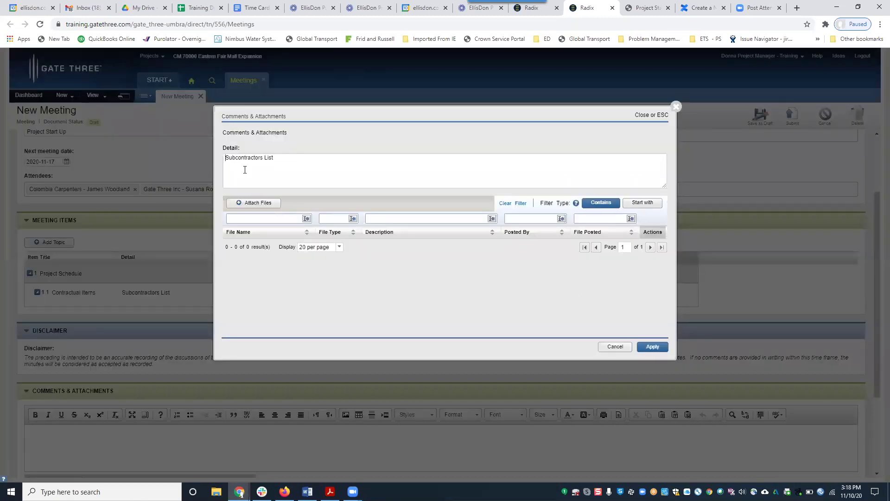
Step: Attach the Daily Site Reports xlsx spreadsheet to item 1.1
left_click(263, 203)
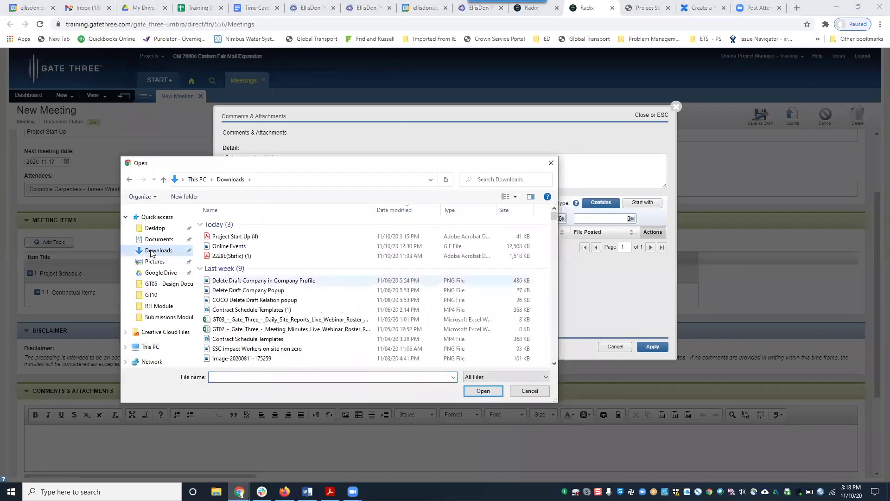
double_click(463, 319)
left_click(652, 350)
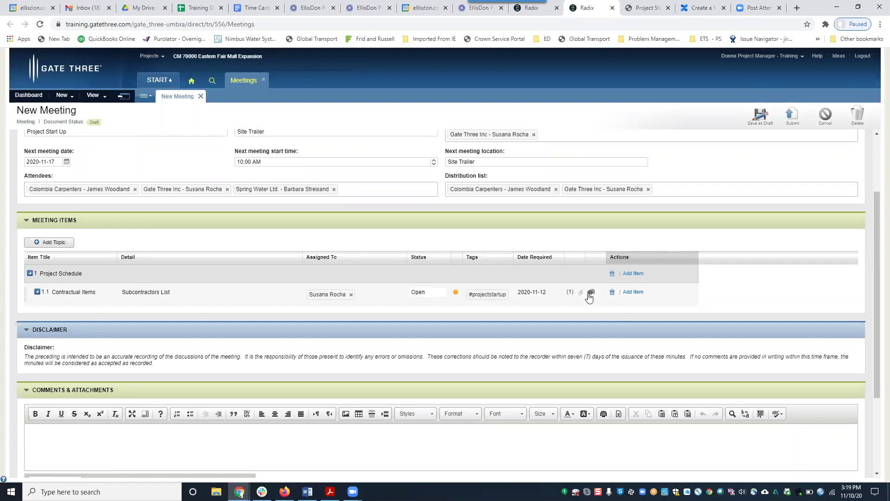
Step: Save a note on item 1.1 assigning a colleague to follow up on the subcontractor list
left_click(590, 293)
type("Sue to follow up on Sub list")
left_click(606, 346)
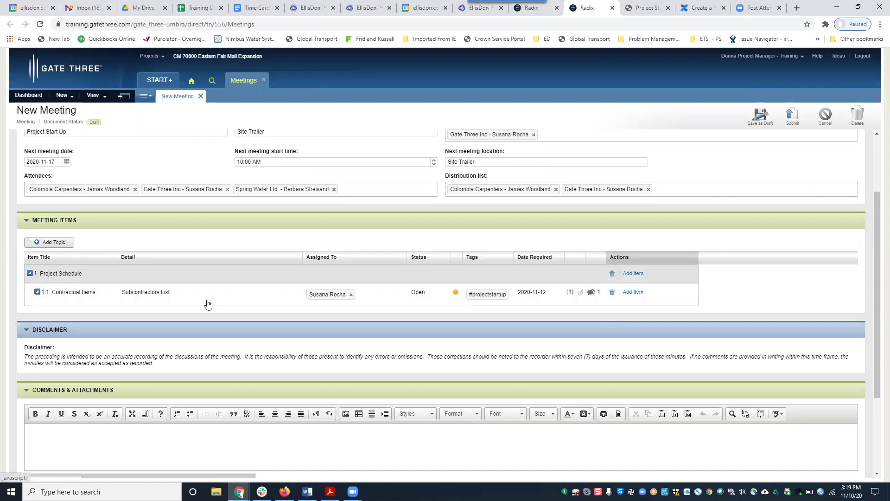
Step: Add a sub-item under Contractual Items and a new item 1.2 titled Claims
left_click(634, 293)
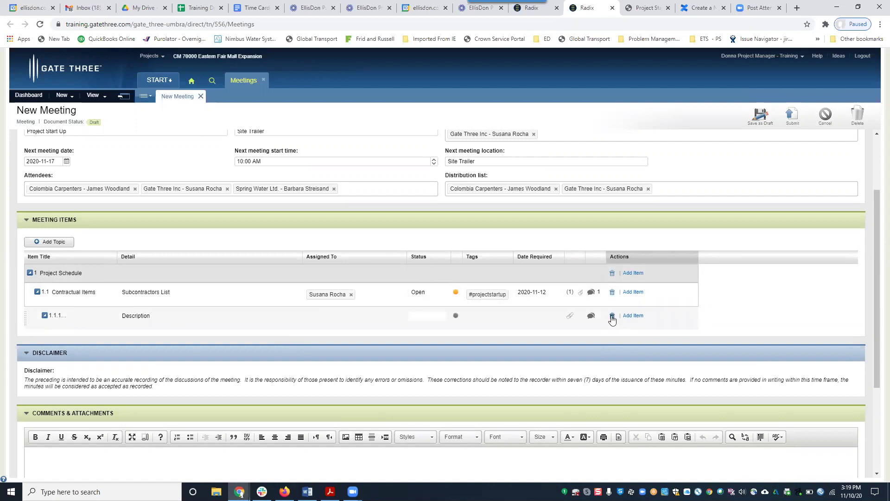
left_click(633, 273)
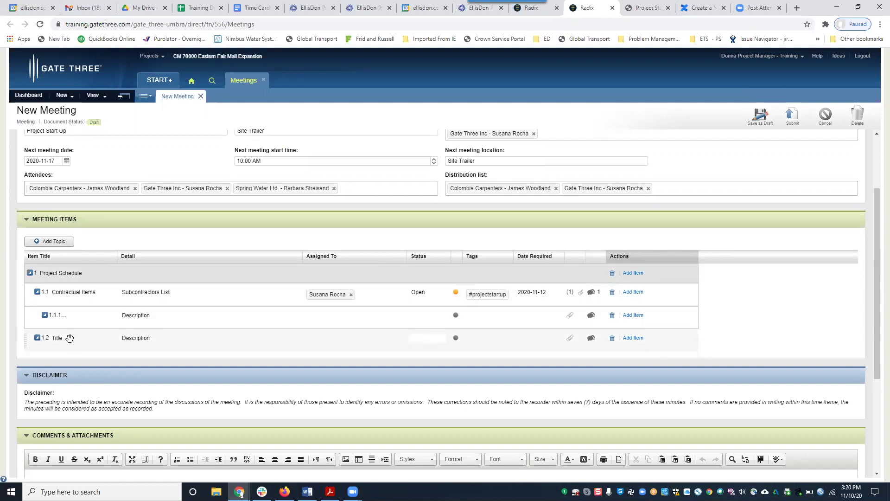
left_click(41, 330)
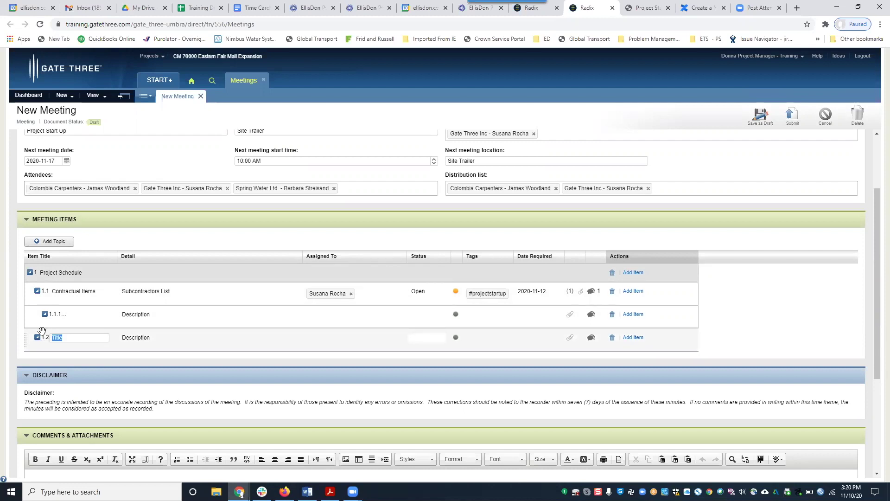
type("Claims")
key("Tab")
Step: Enter the Claims detail "13 days rec'd for loss time due to preparing shop drawings"
type("13 days rec'd for loss time t")
type("ue to preparing shop drawings")
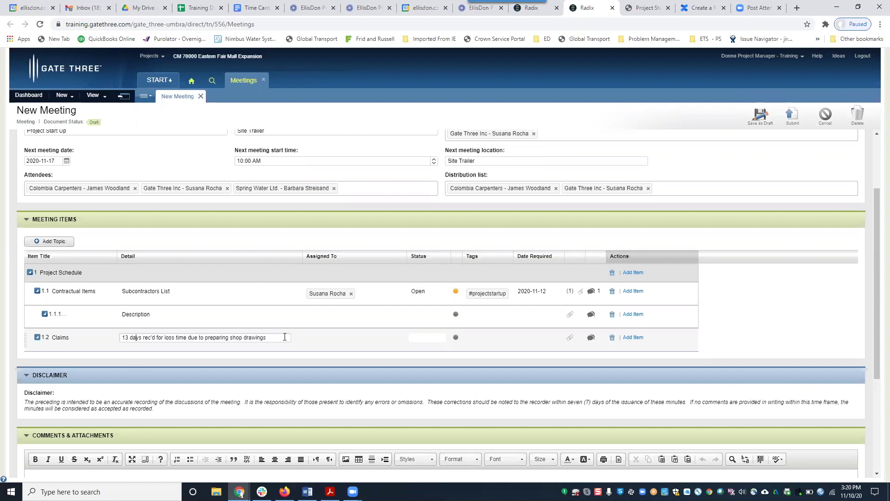
key("ctrl+a")
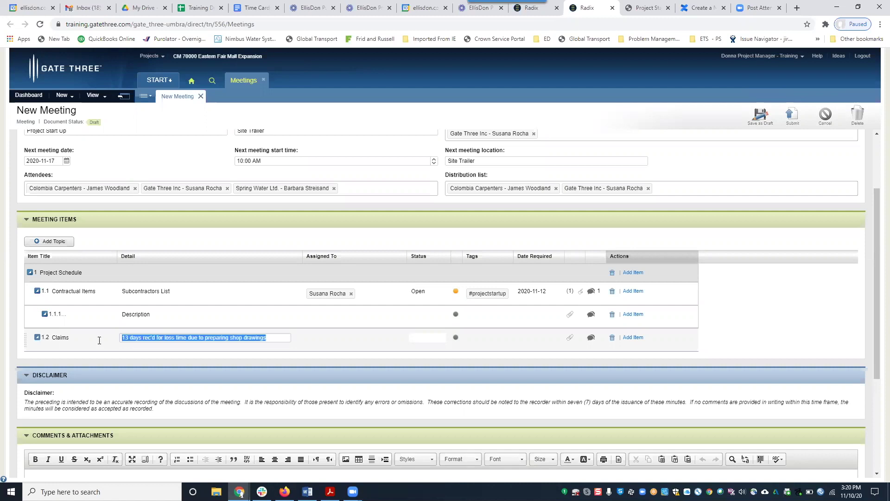
left_click(276, 334)
key("Return")
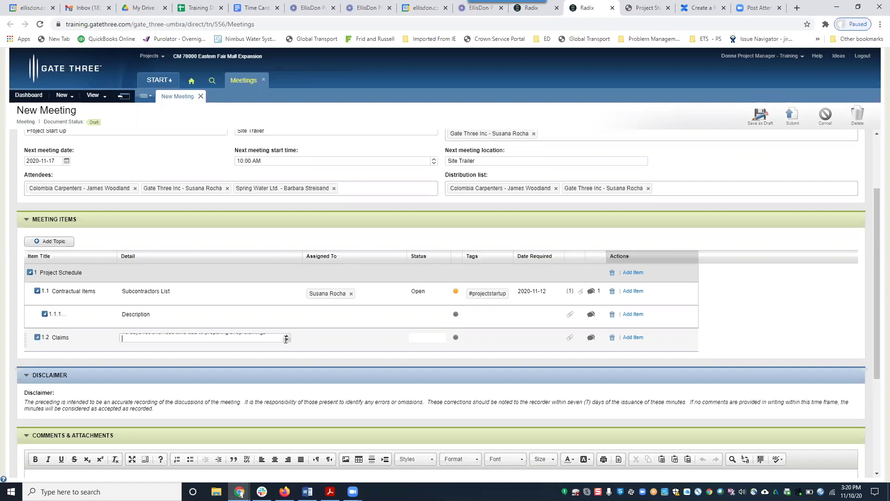
key("Return")
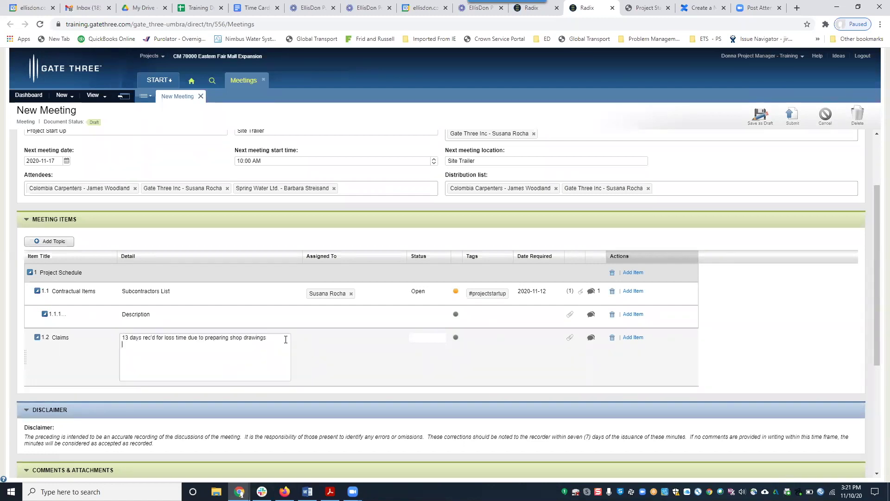
key("BackSpace")
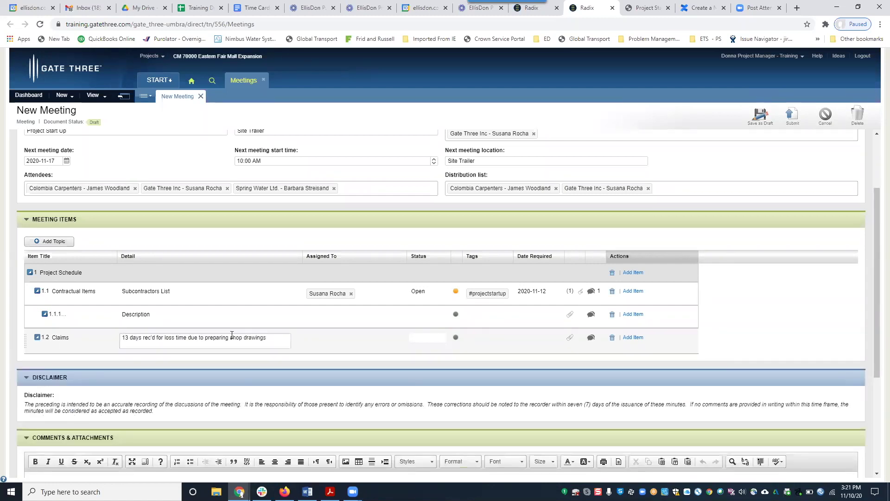